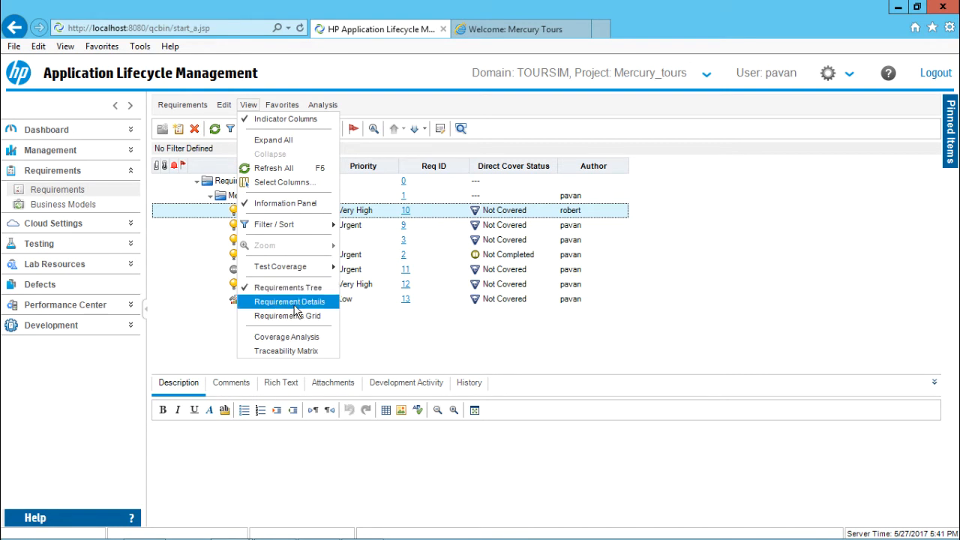
- Switch to the Requirement Details view and examine the Hotels requirement's Rich Text in its details dialog
left_click(293, 302)
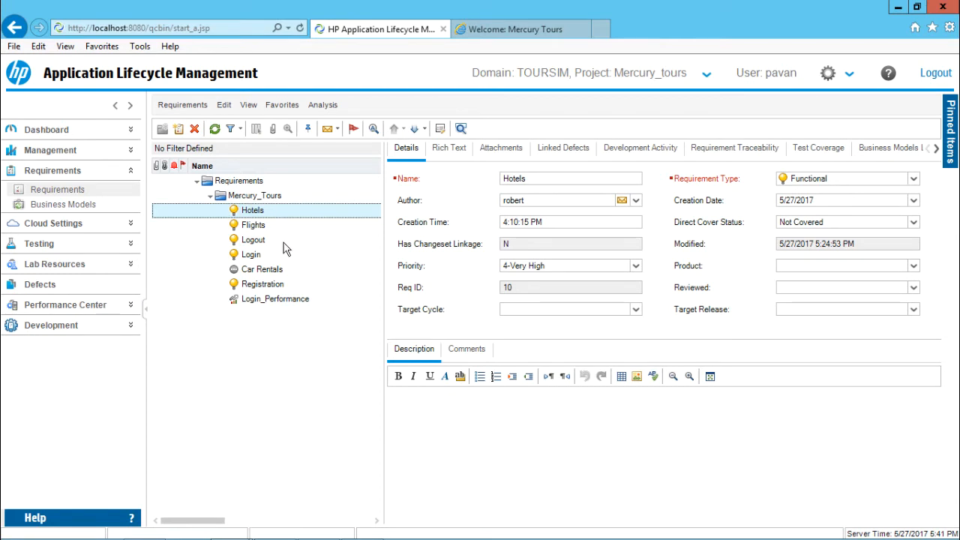
left_click(255, 208)
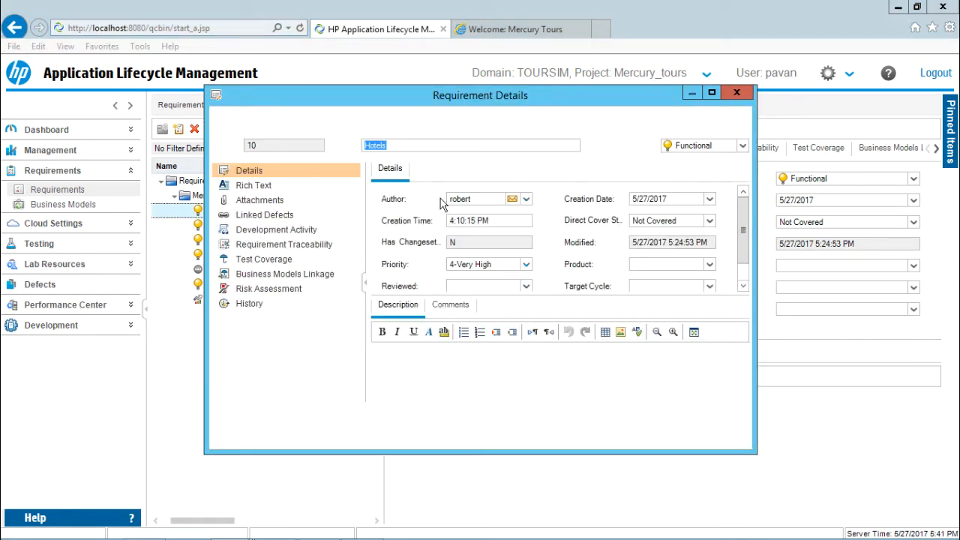
left_click(255, 186)
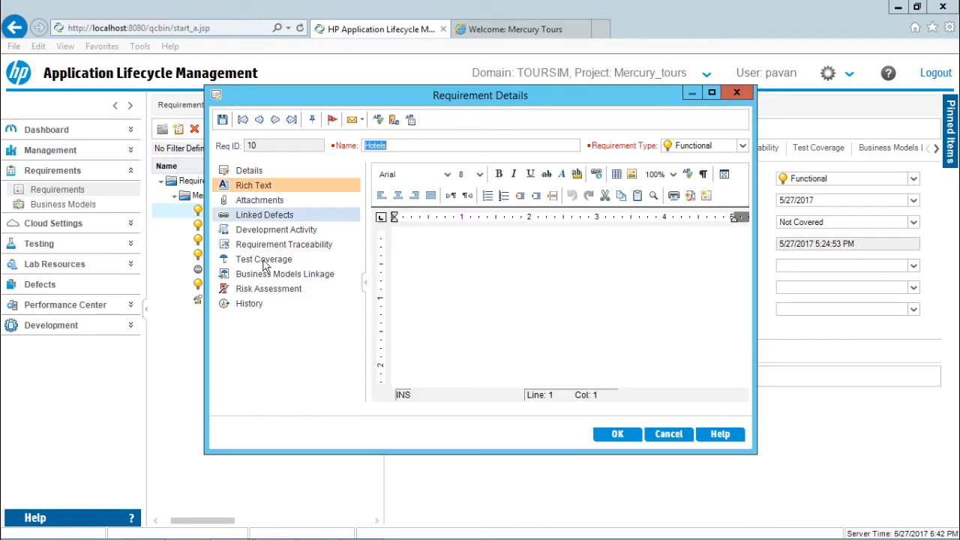
left_click(291, 285)
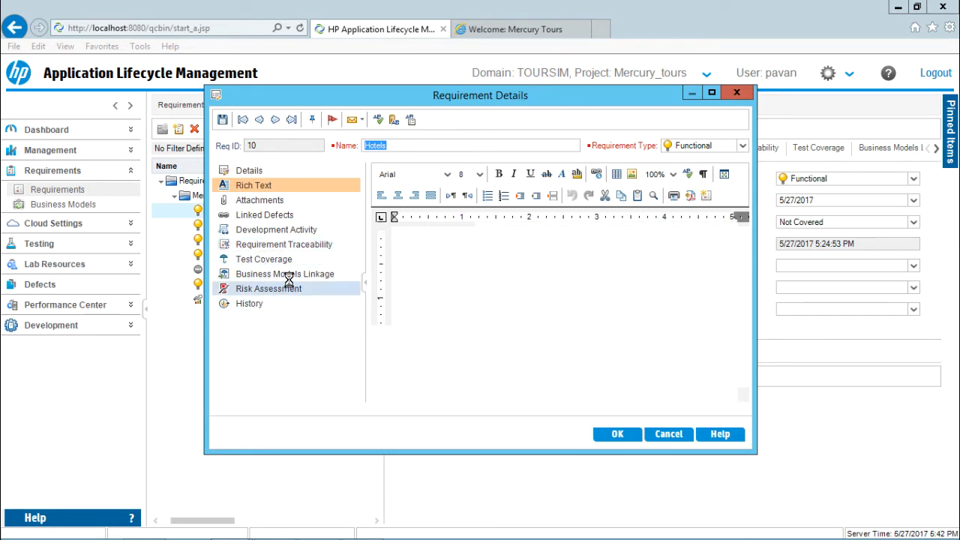
left_click(614, 433)
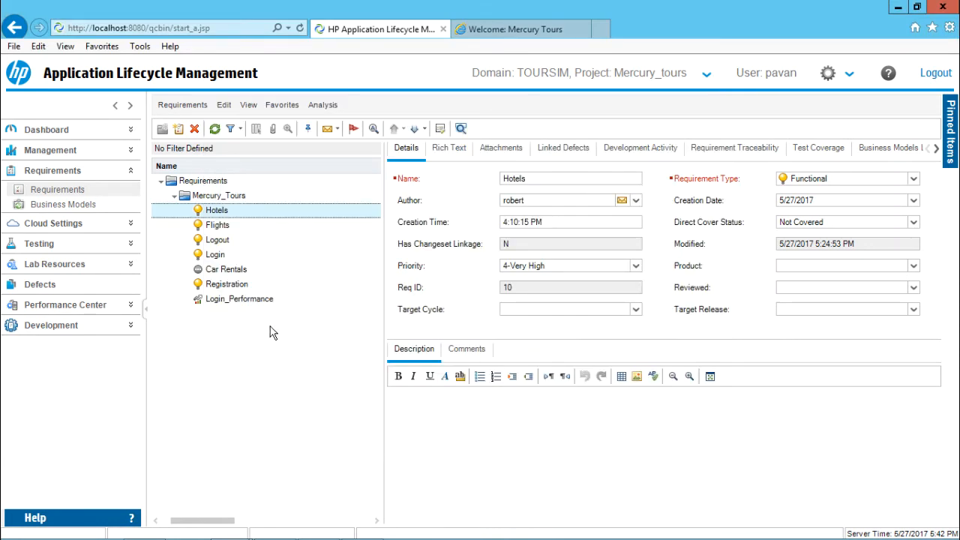
left_click(248, 105)
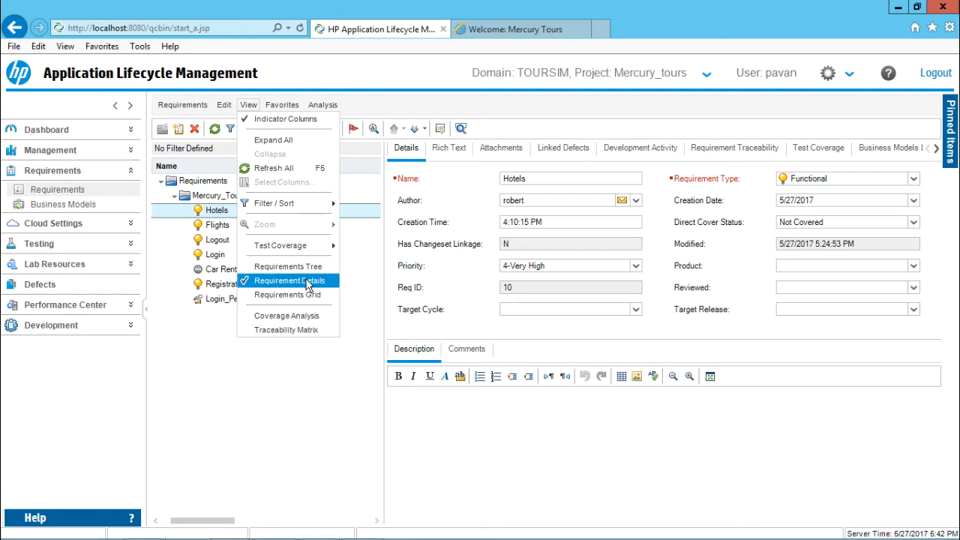
left_click(326, 389)
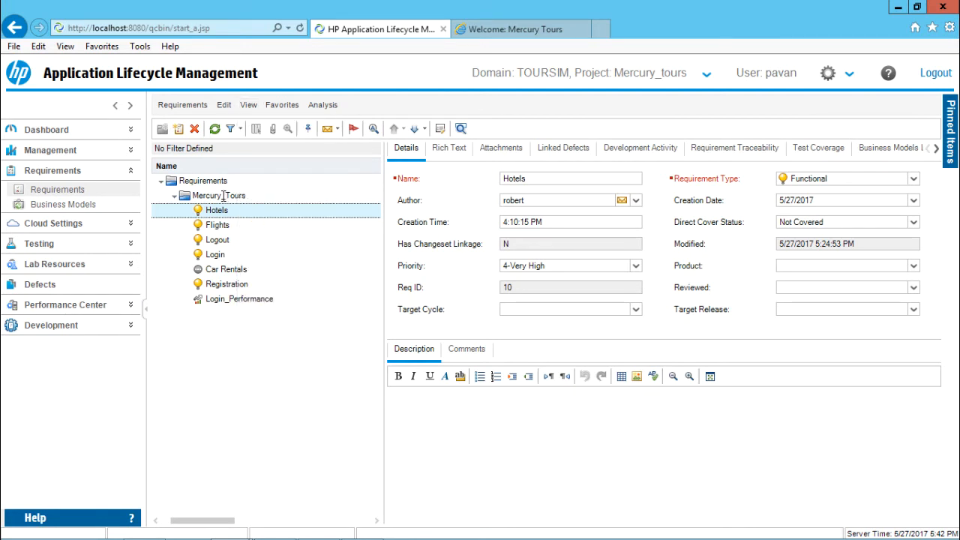
- Examine the Flights requirement's detail pages, including Requirement Traceability and Development Activity, and return to its Details
left_click(220, 225)
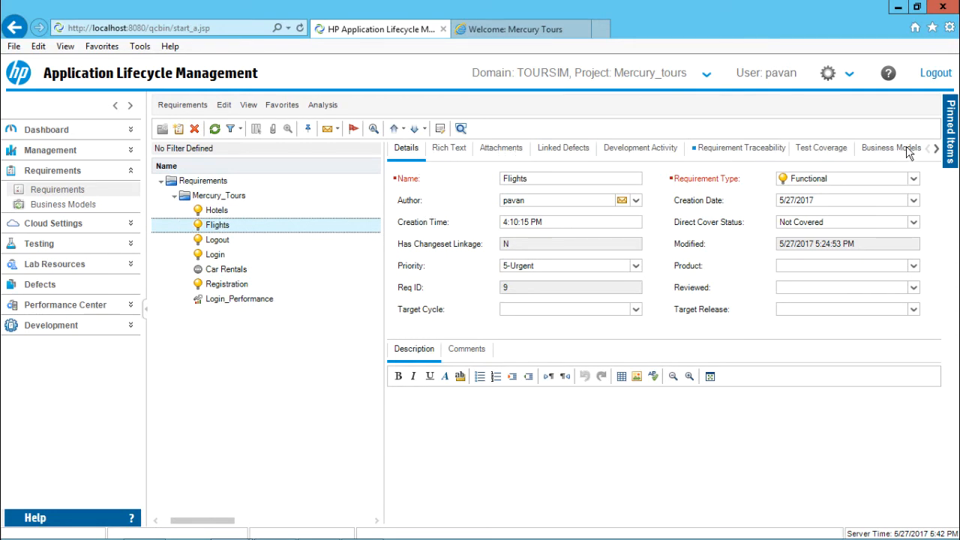
left_click(936, 149)
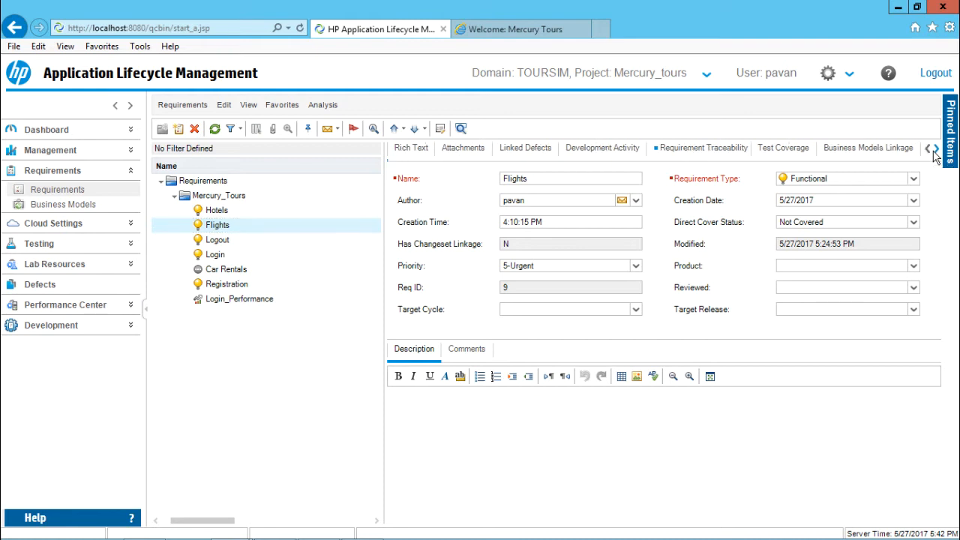
left_click(936, 149)
left_click(937, 149)
left_click(936, 150)
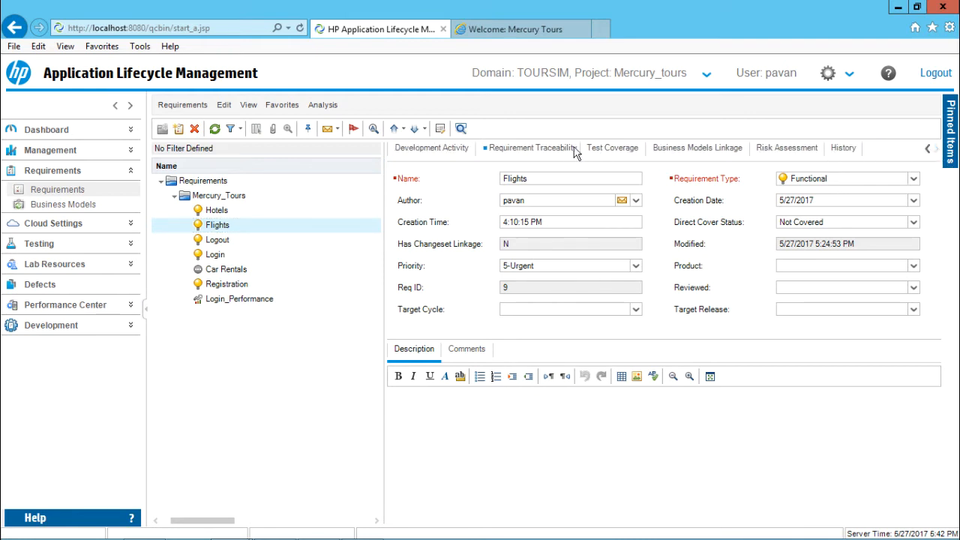
left_click(928, 150)
left_click(928, 149)
left_click(928, 149)
left_click(928, 149)
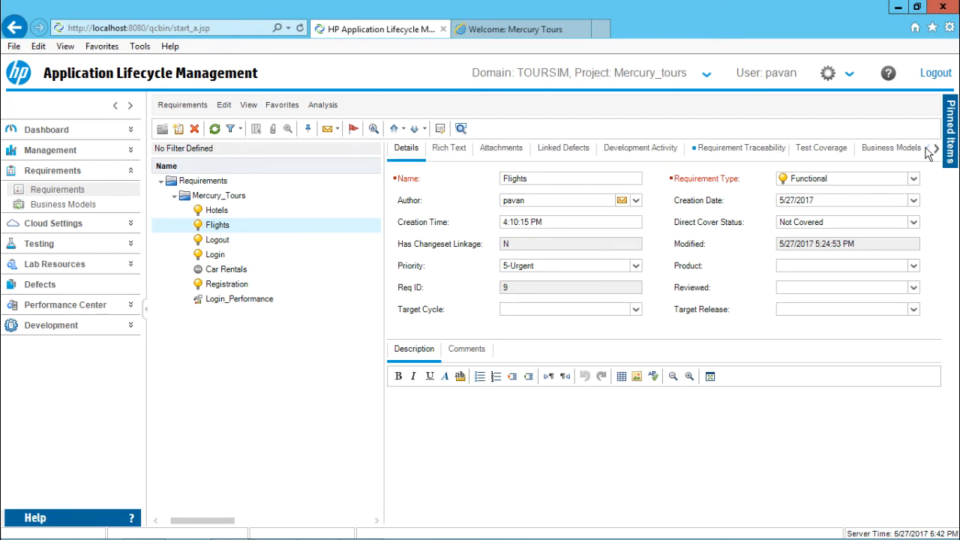
left_click(771, 149)
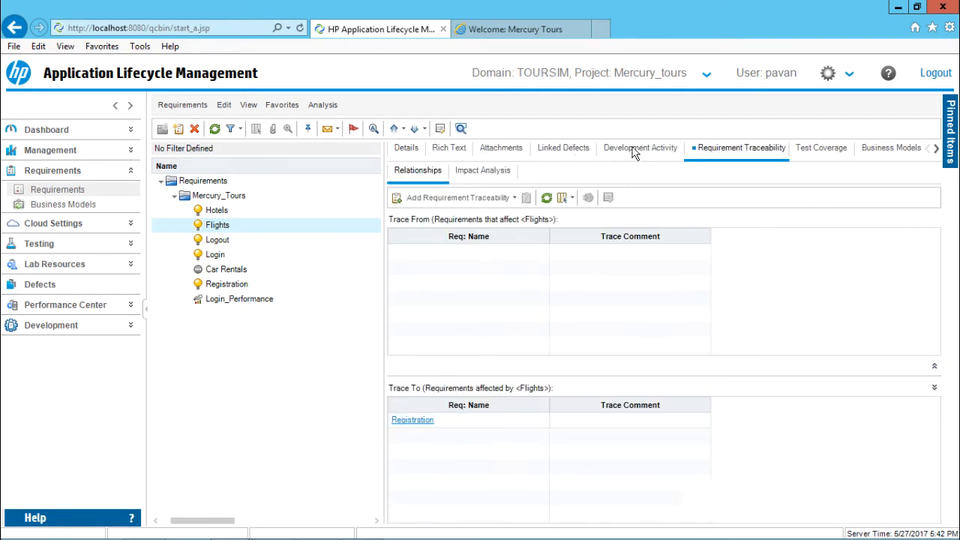
left_click(638, 149)
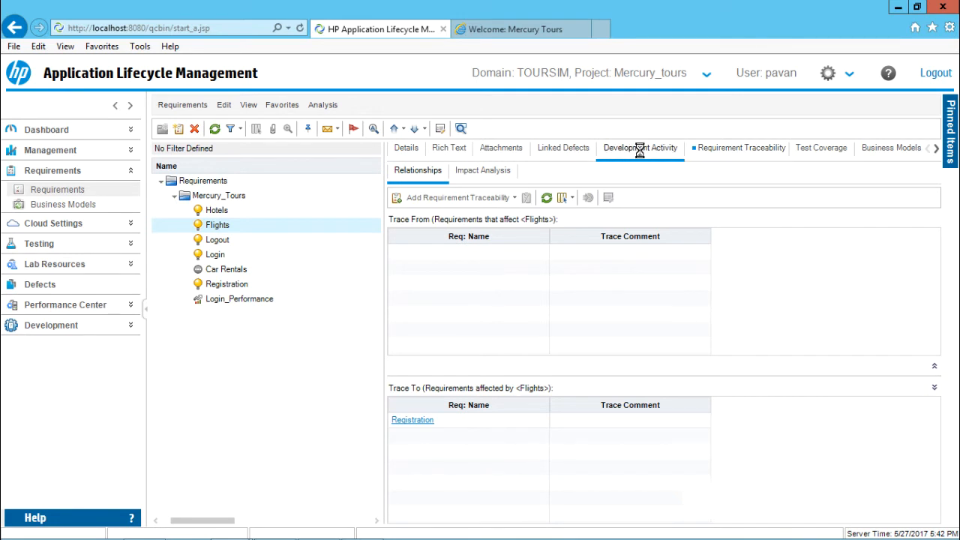
left_click(409, 150)
- Display the project's requirements in the Requirements Grid view
left_click(249, 106)
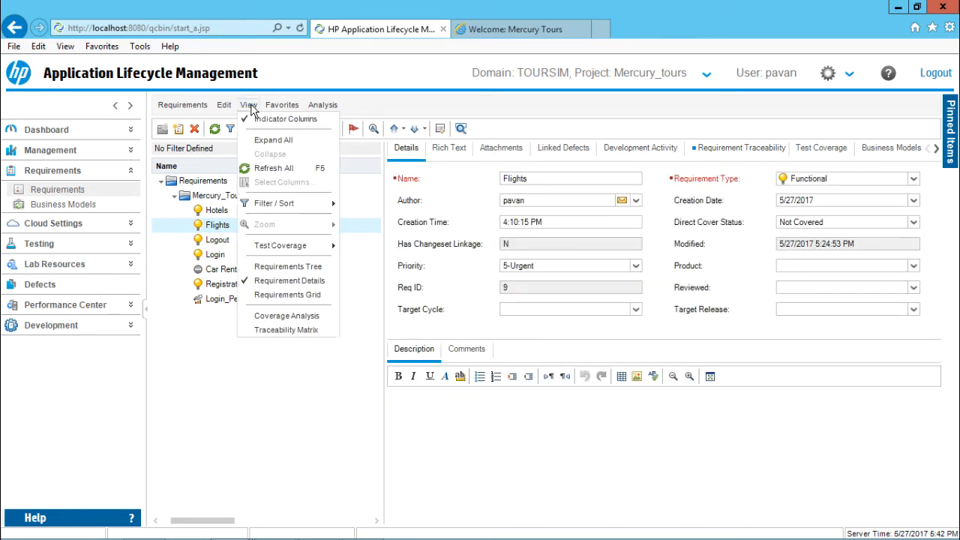
left_click(281, 296)
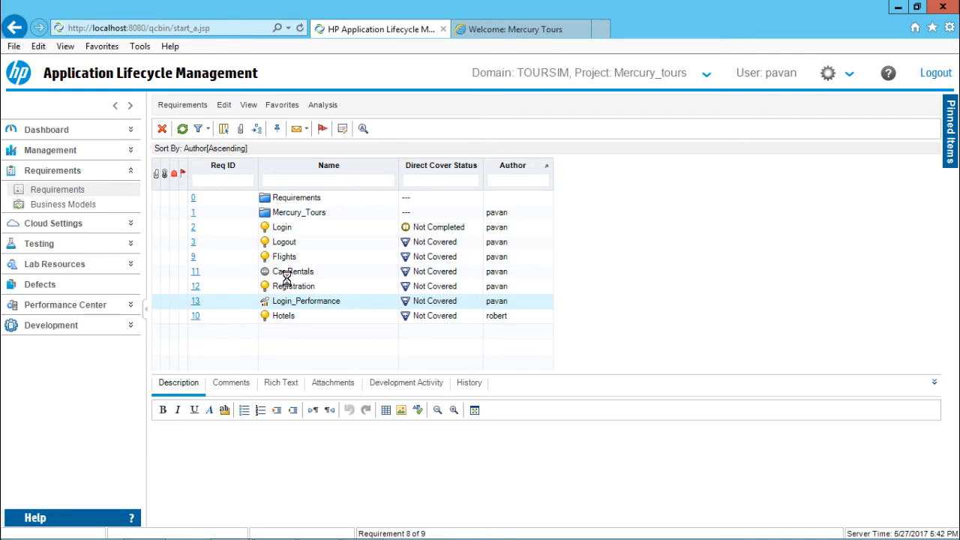
left_click(248, 105)
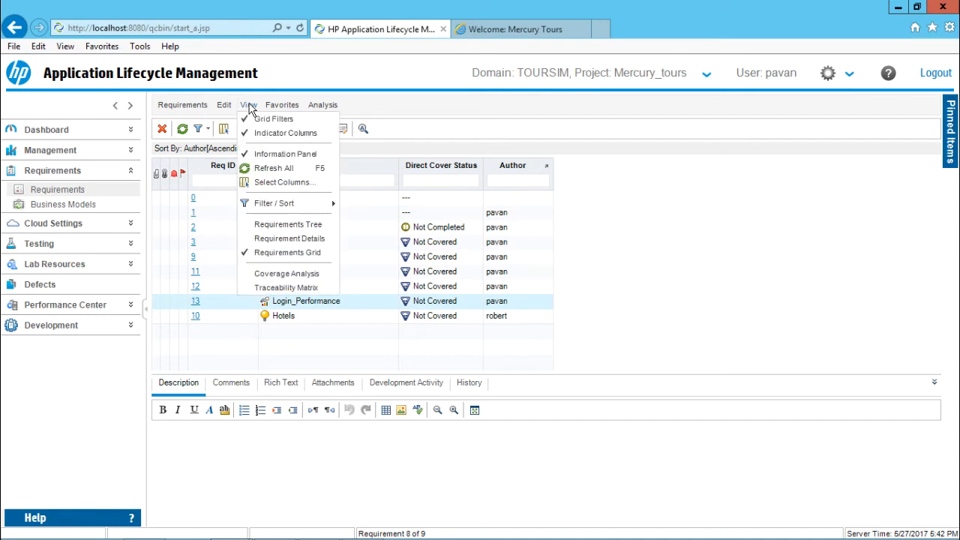
left_click(278, 223)
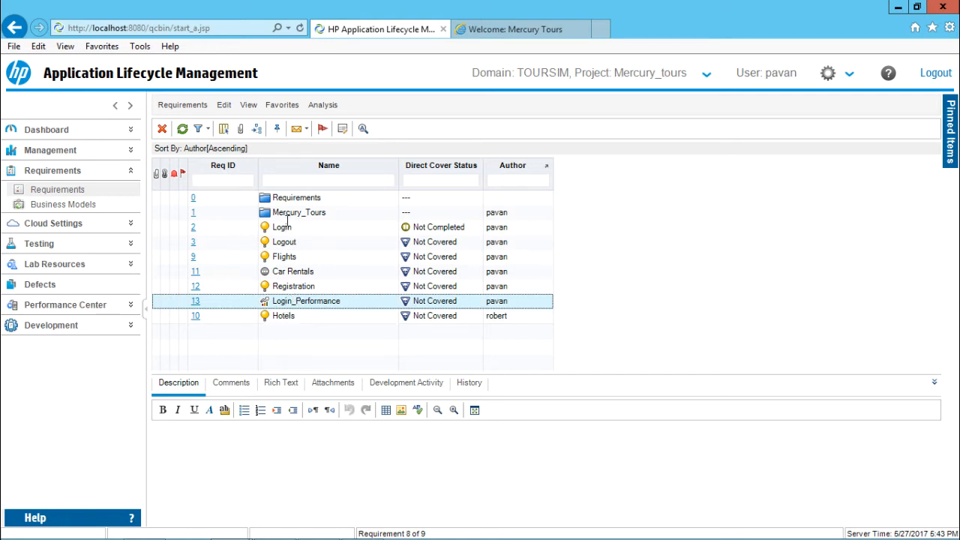
left_click(248, 105)
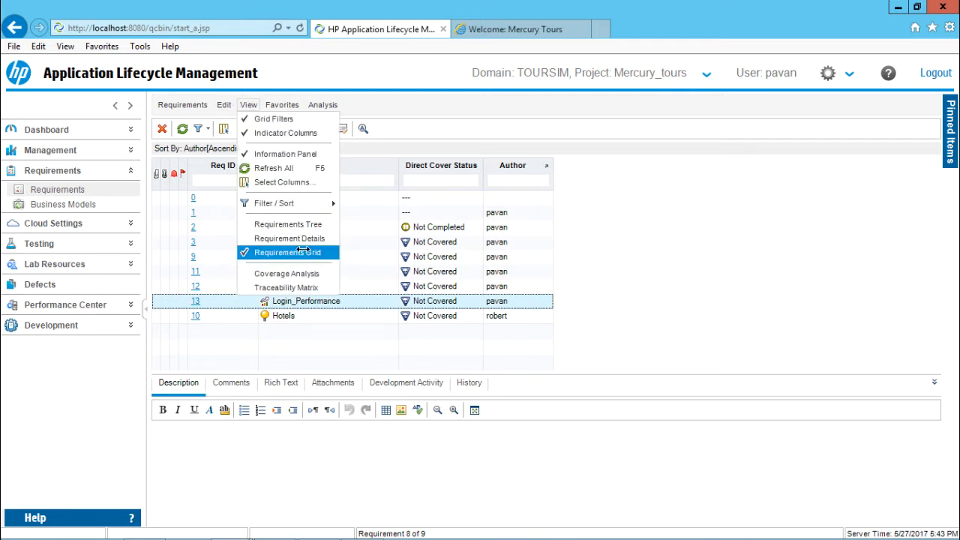
left_click(327, 359)
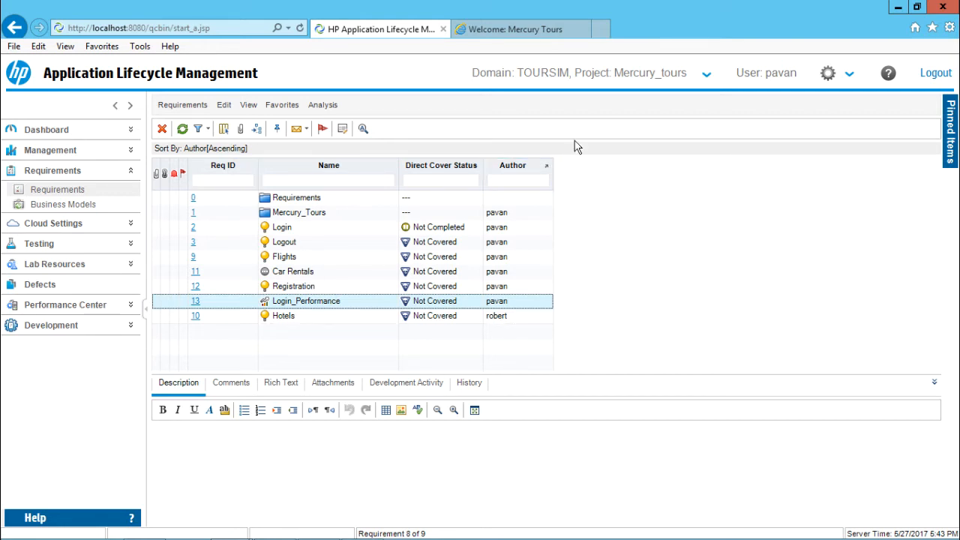
- Add the Priority column to the visible columns of the requirements grid
left_click(224, 129)
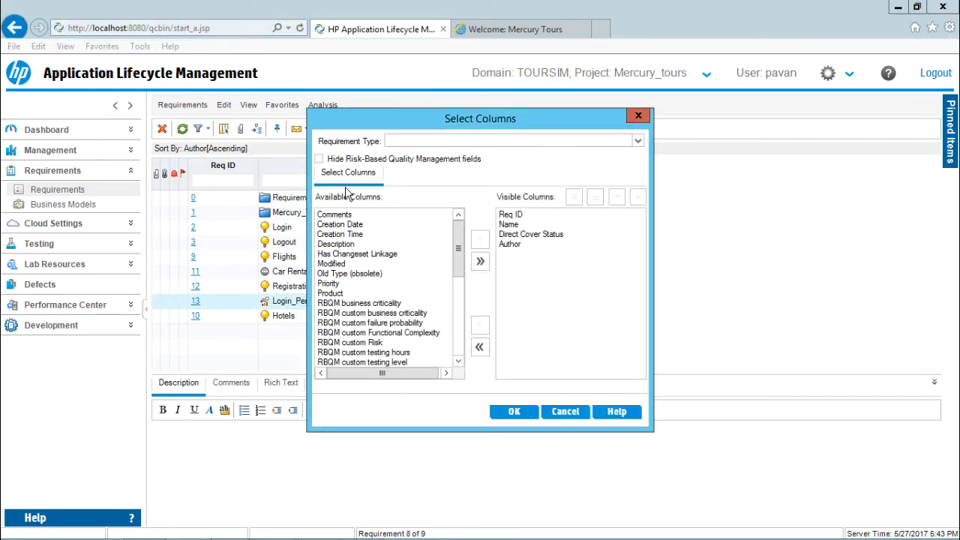
left_click(331, 284)
left_click(481, 240)
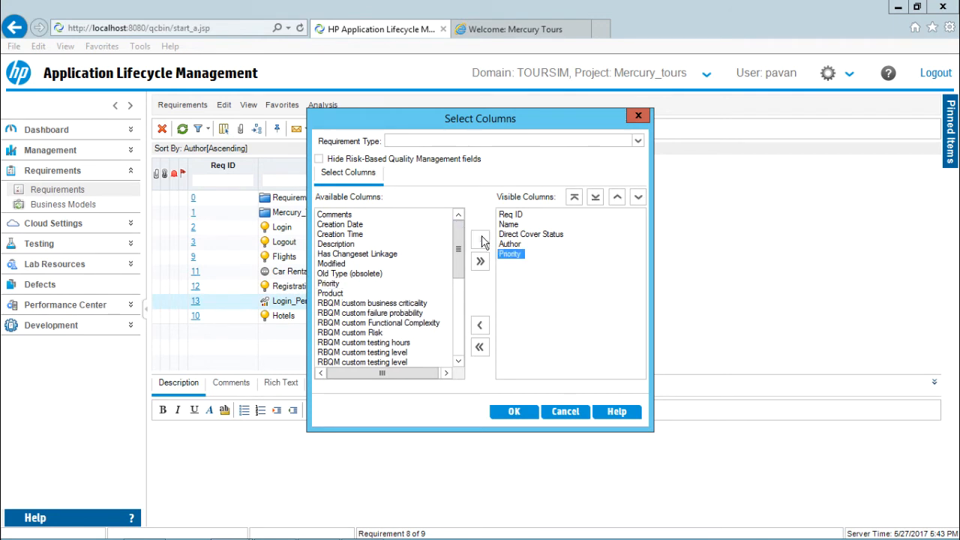
left_click(519, 411)
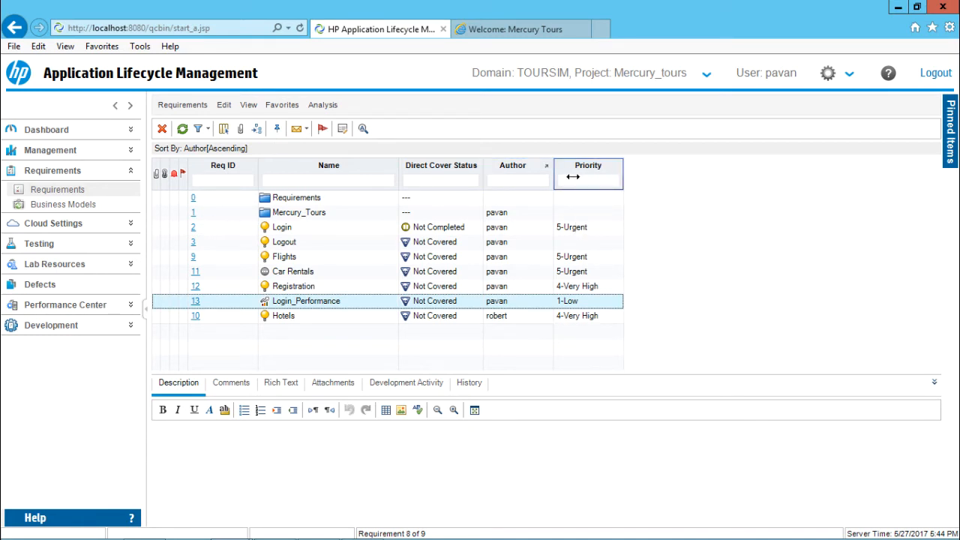
- Filter the requirements grid by Priority with the condition 5-Urgent
left_click(615, 181)
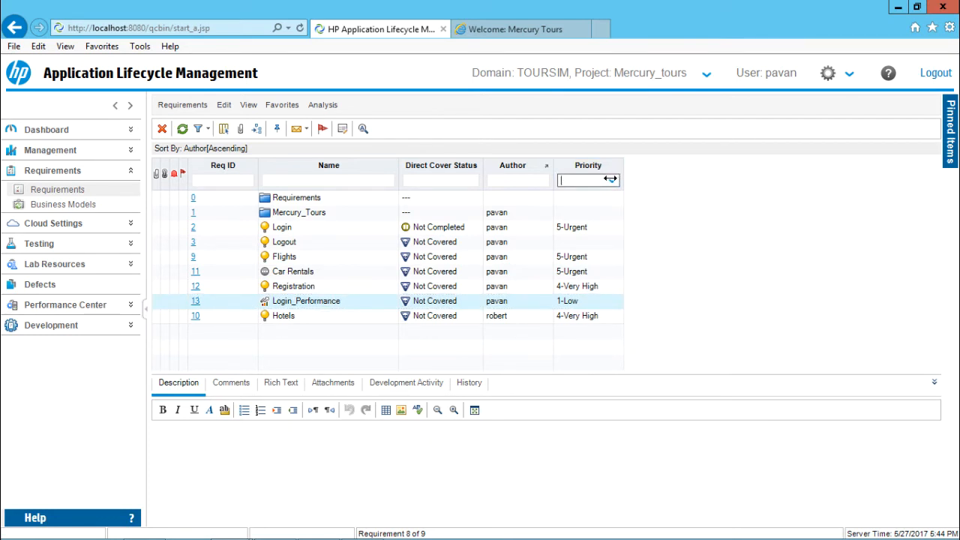
left_click(613, 180)
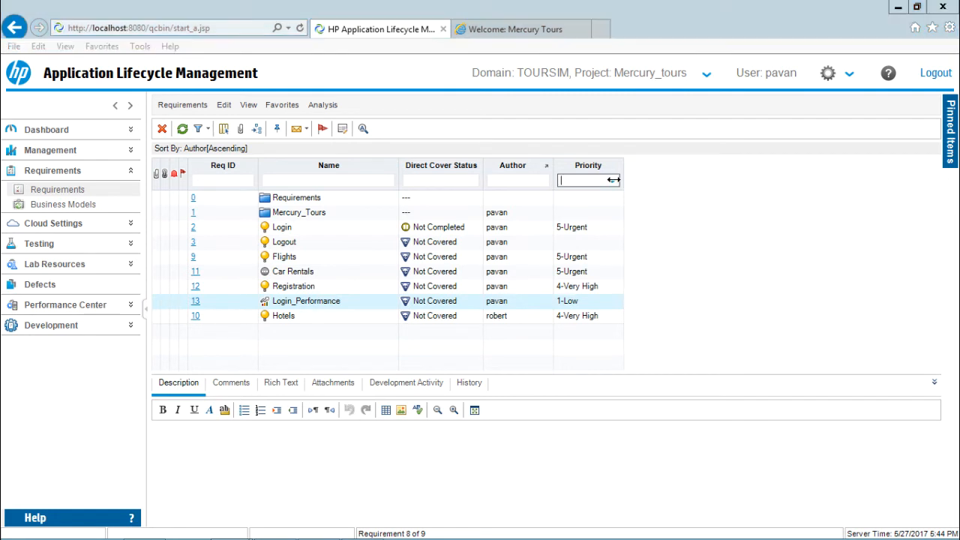
left_click_drag(555, 165, 843, 178)
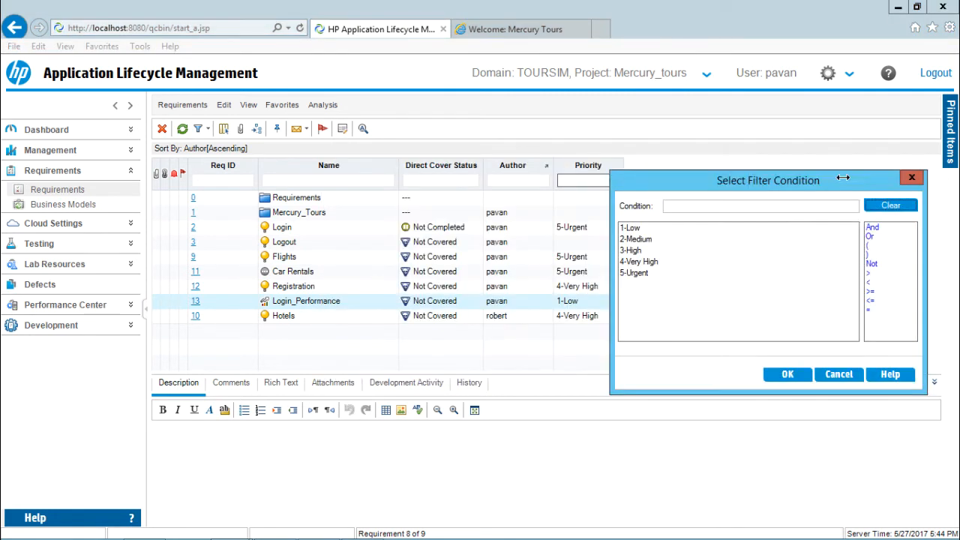
left_click_drag(719, 186, 741, 181)
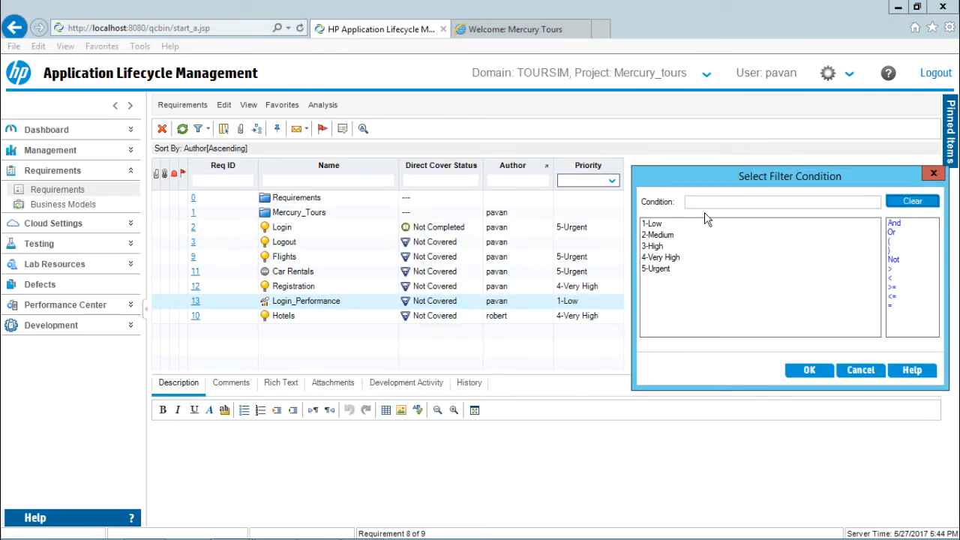
double_click(661, 270)
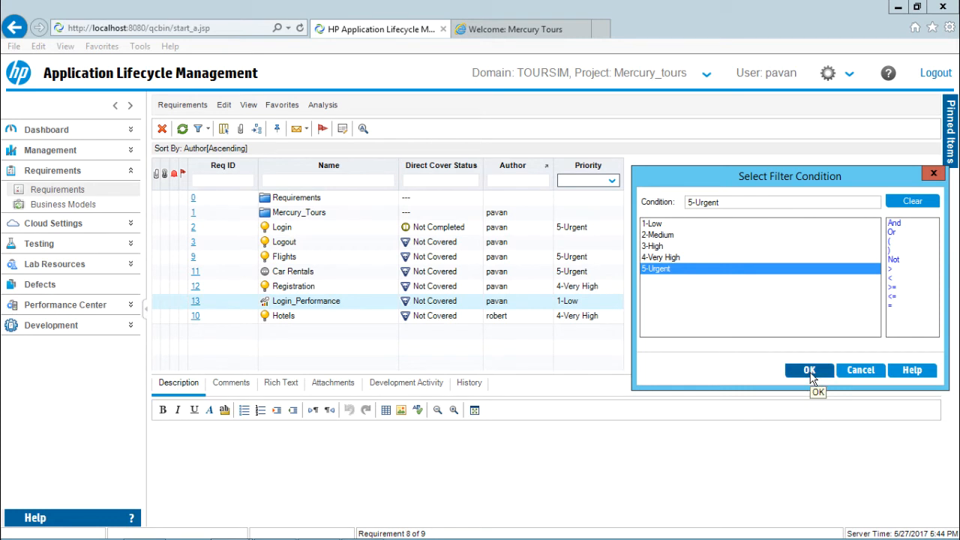
left_click(810, 373)
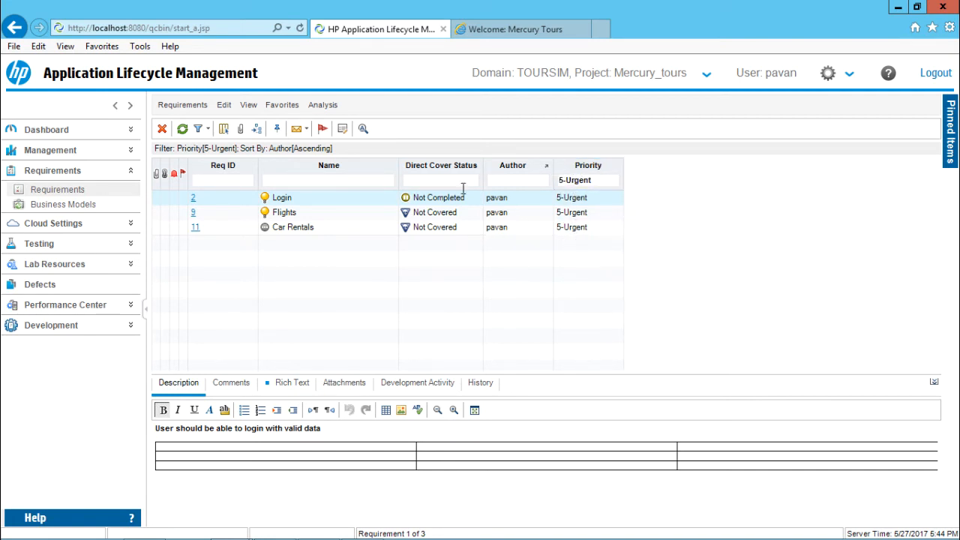
- Replace the Priority filter condition of the requirements grid with 4-Very High
left_click(611, 185)
left_click(613, 181)
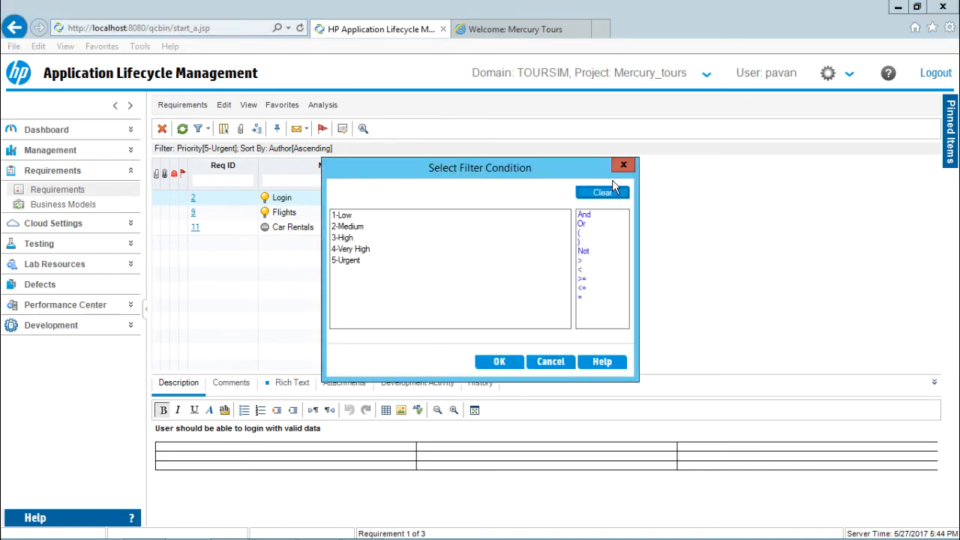
left_click_drag(551, 172, 817, 253)
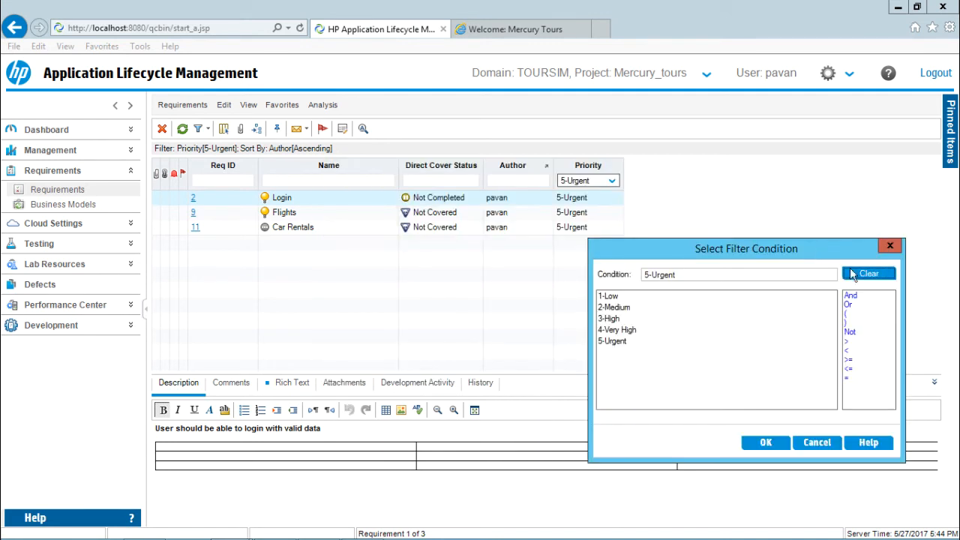
left_click(870, 274)
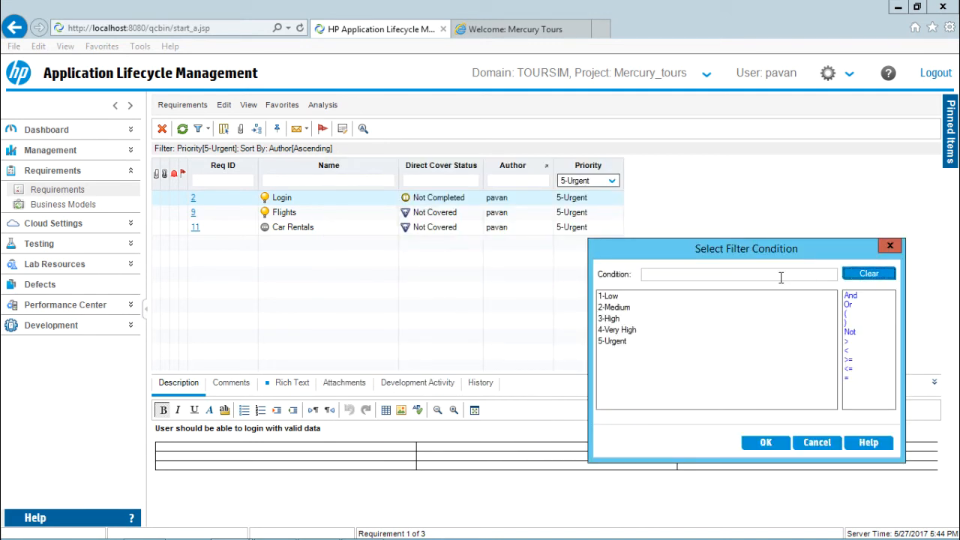
left_click(632, 331)
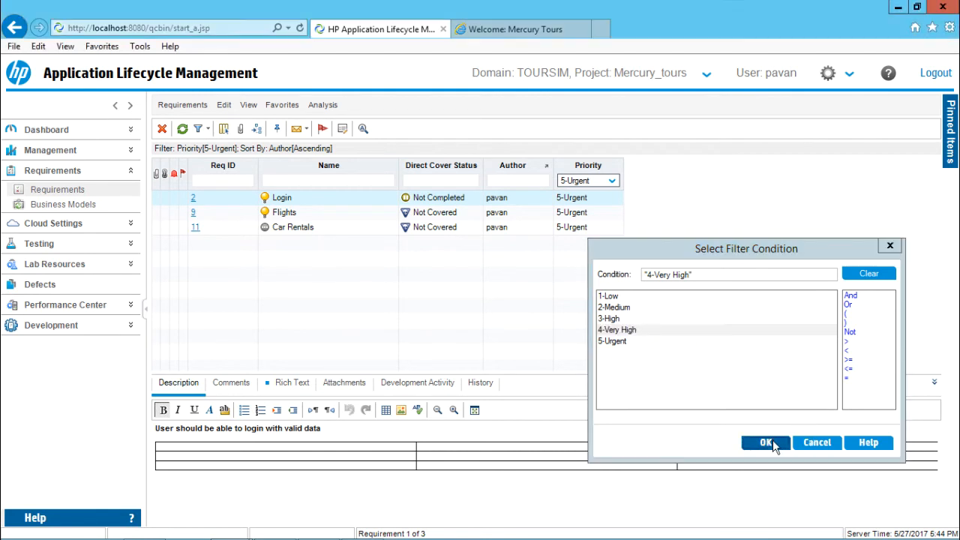
left_click(769, 442)
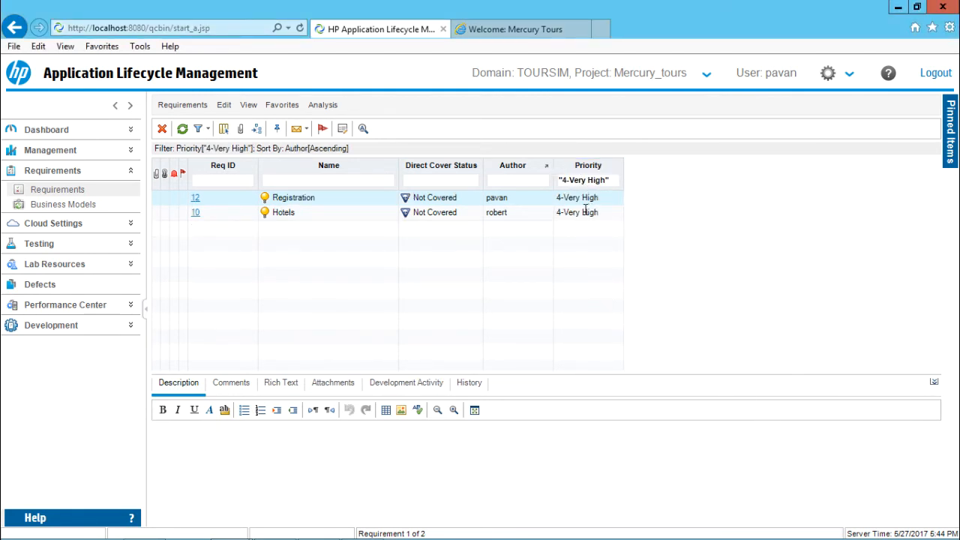
- Clear the Priority filter condition from the requirements grid
left_click(611, 184)
left_click(612, 183)
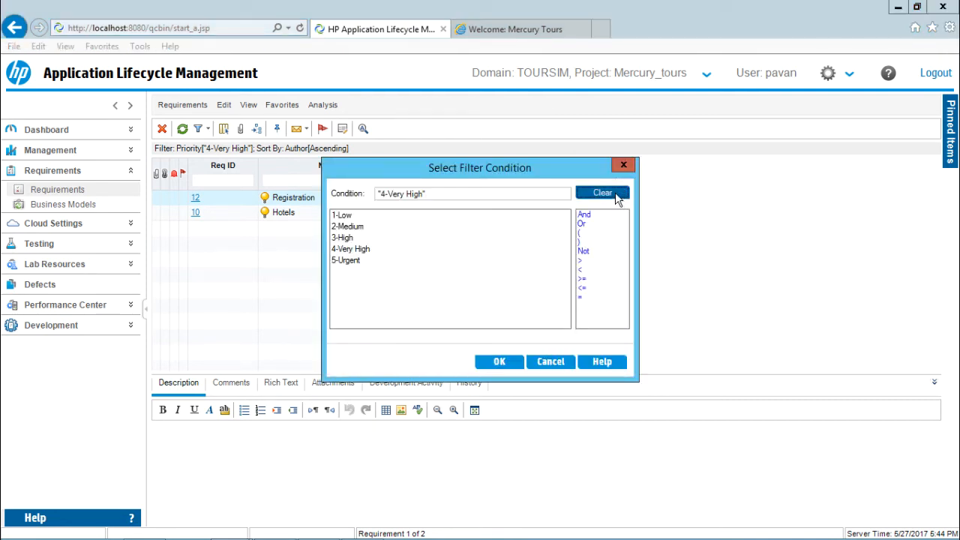
left_click(616, 195)
left_click(499, 362)
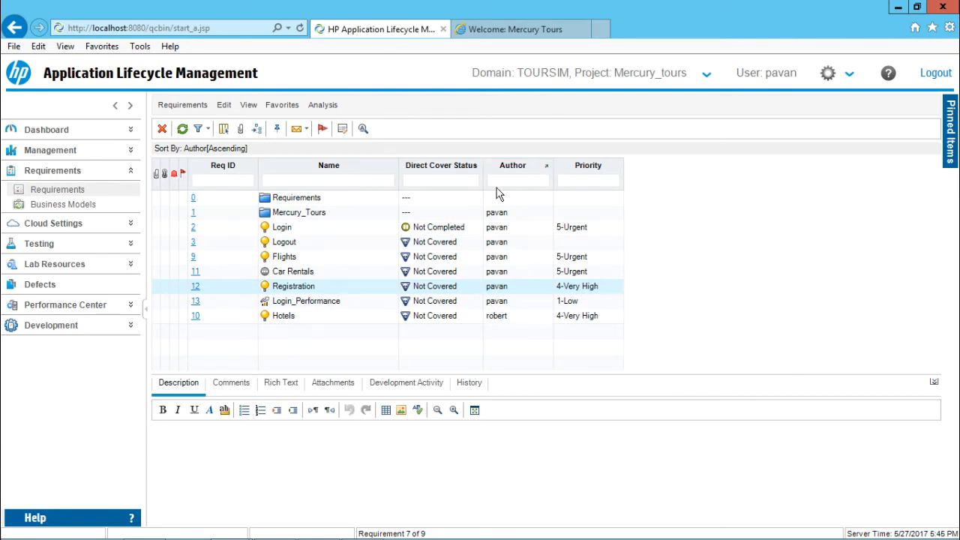
- Filter the requirements grid by Author, using the user who authored the Hotels requirement as the condition
left_click(543, 186)
left_click(541, 182)
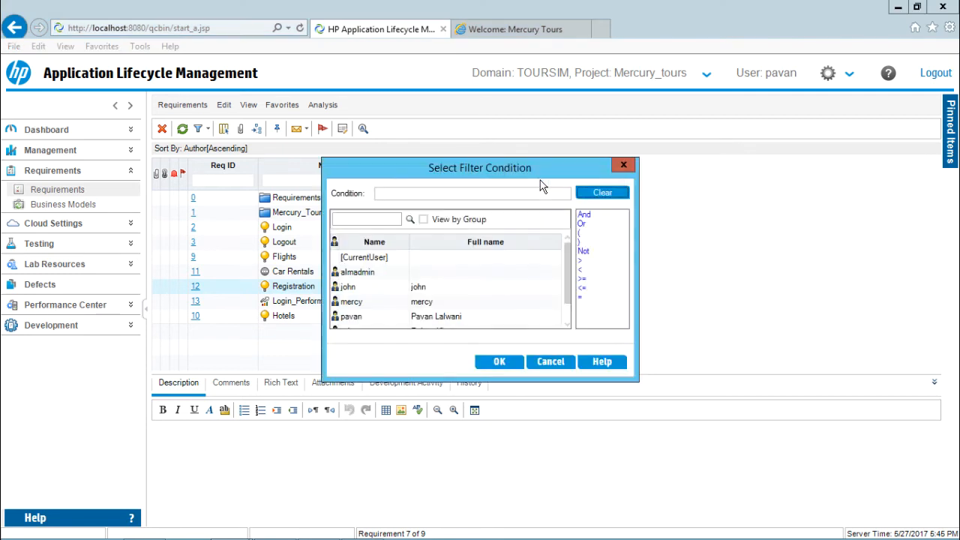
scroll(568, 300, "down", 1)
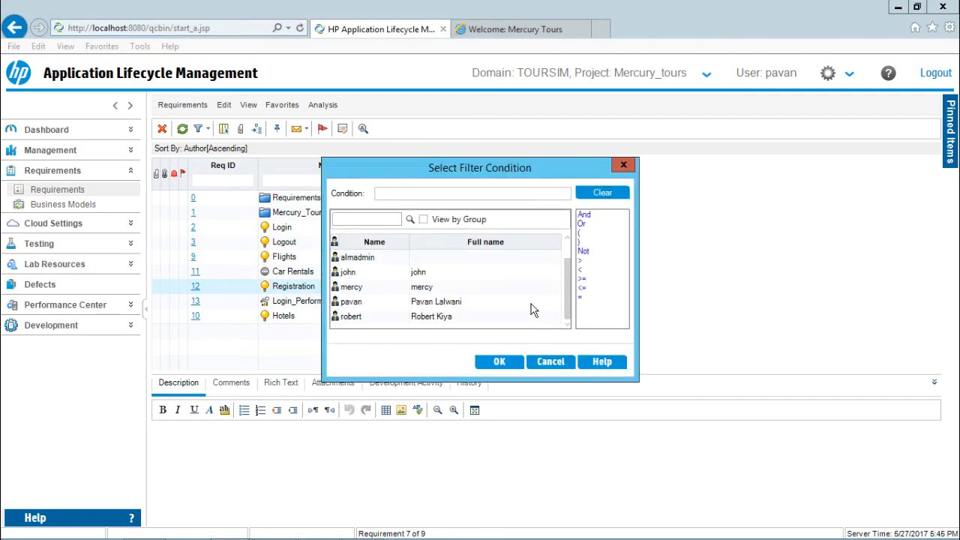
left_click(368, 317)
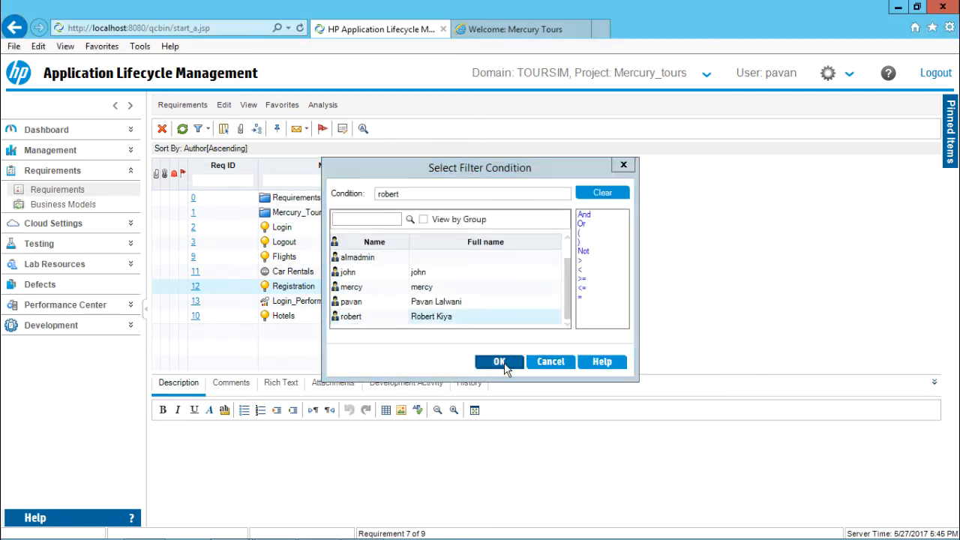
left_click(504, 362)
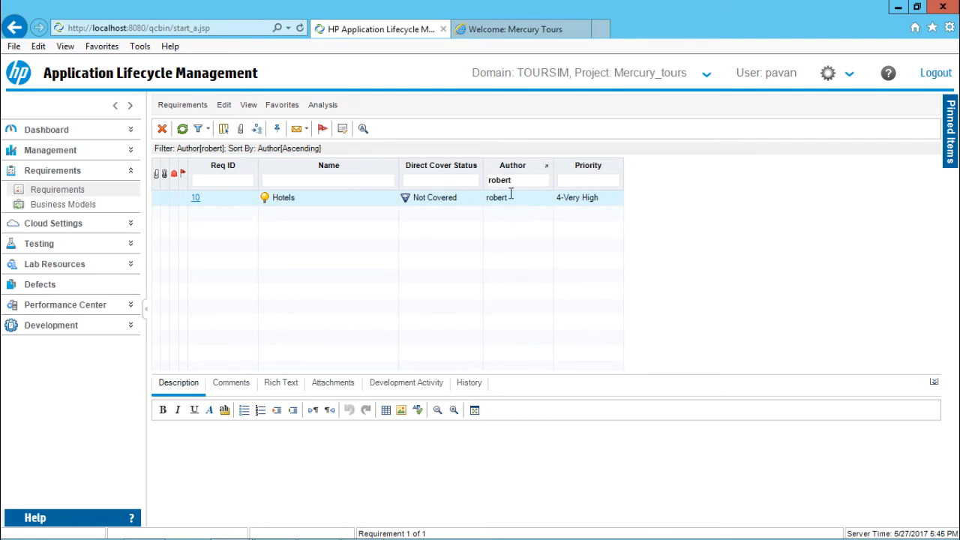
- Clear the Author filter condition from the requirements grid
left_click(538, 180)
left_click(542, 182)
left_click(604, 193)
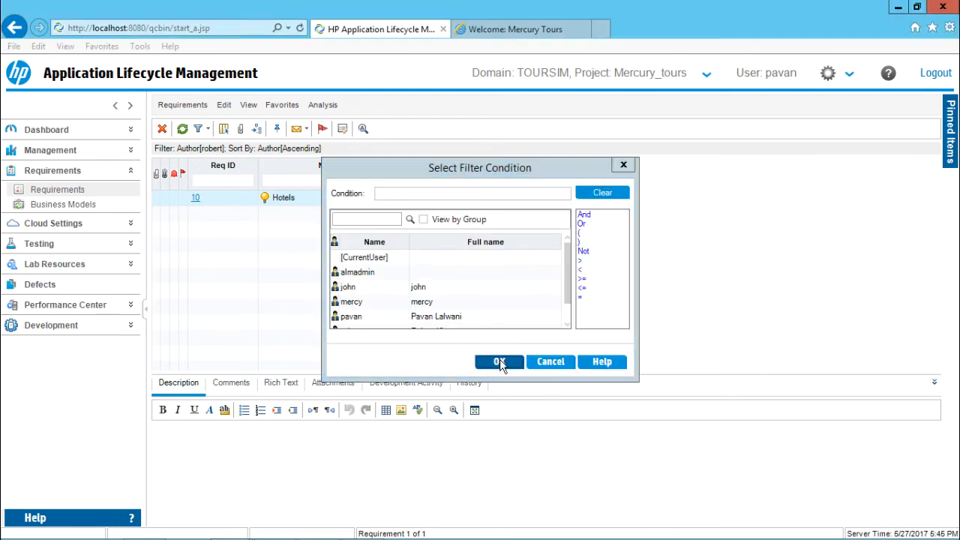
left_click(500, 360)
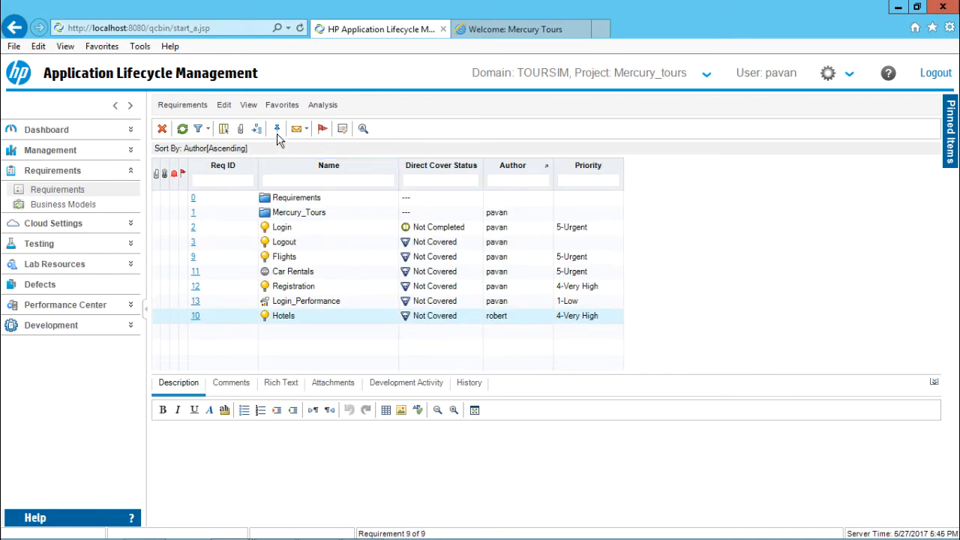
- Switch the requirements from the grid to the Coverage Analysis view
left_click(248, 107)
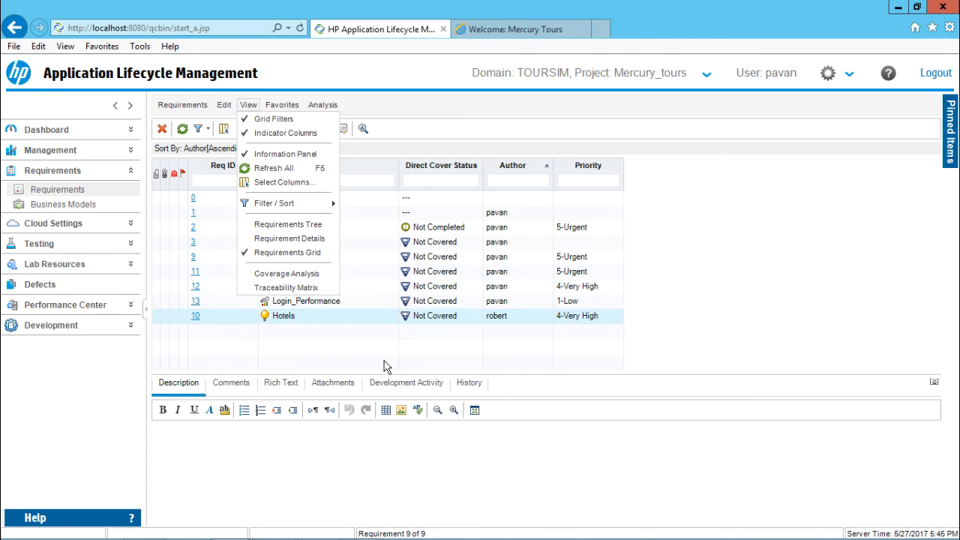
left_click(406, 362)
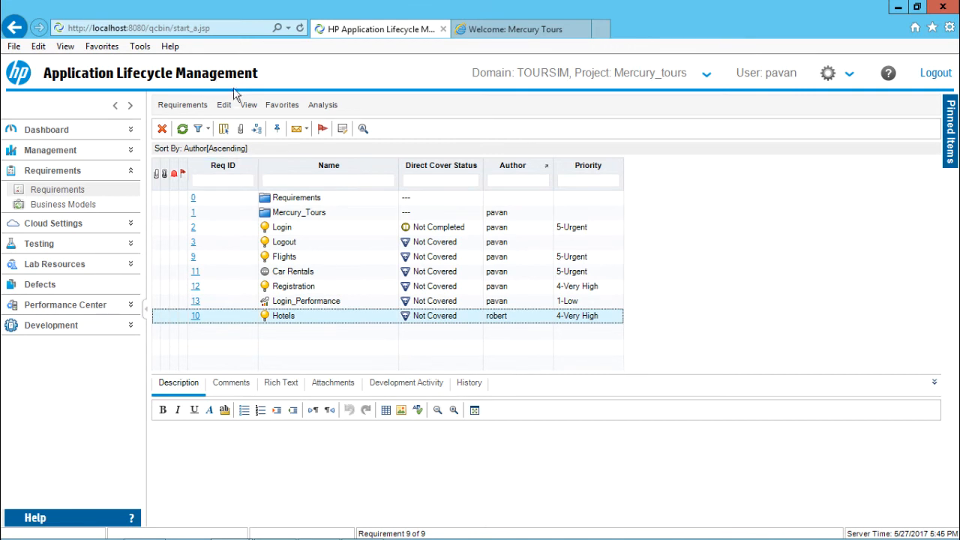
left_click(248, 106)
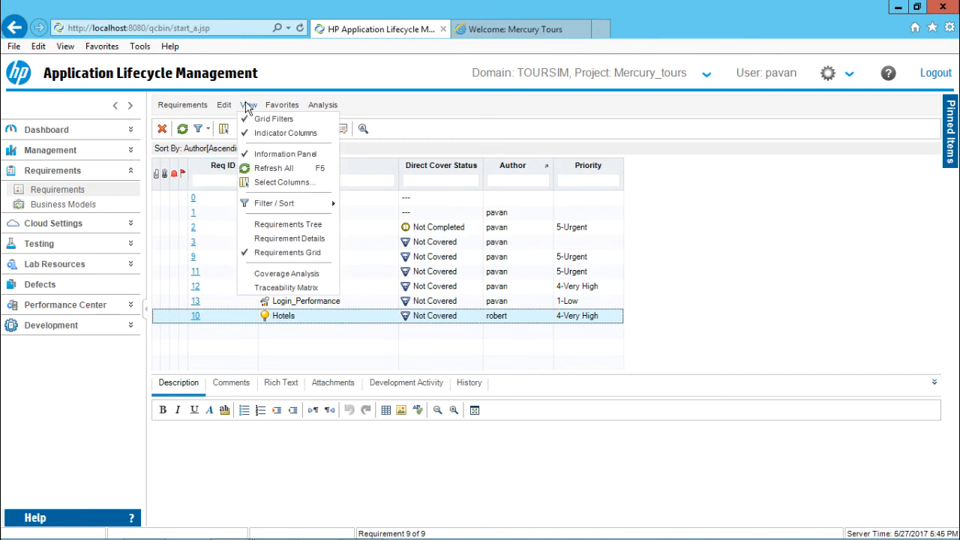
left_click(300, 275)
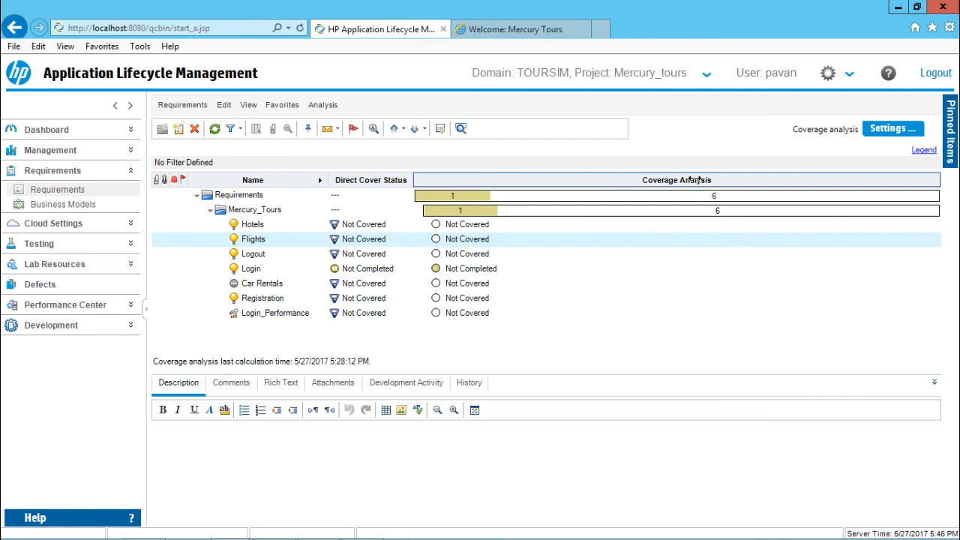
- Examine the coverage graph of the Mercury_Tours folder, moving its window clear of the requirements list, and close it
left_click(504, 217)
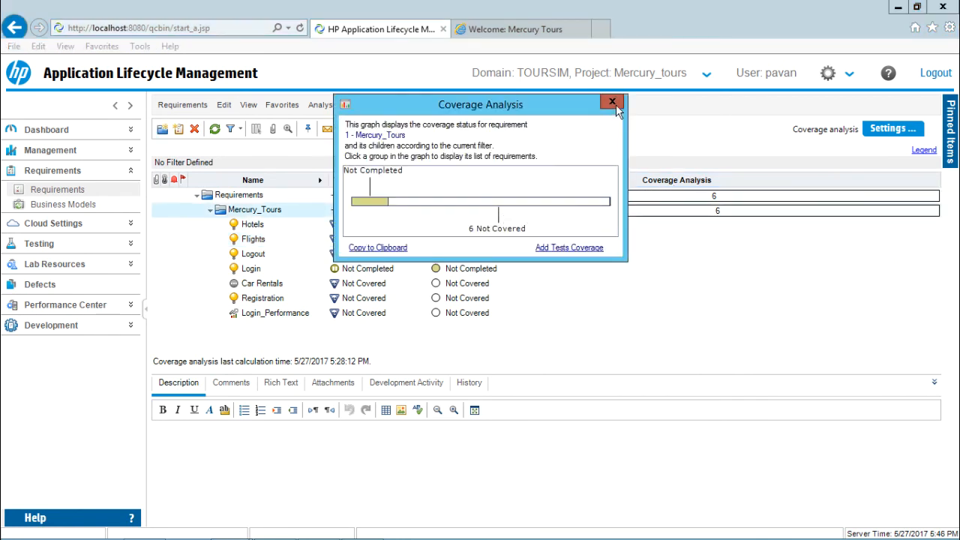
left_click(614, 103)
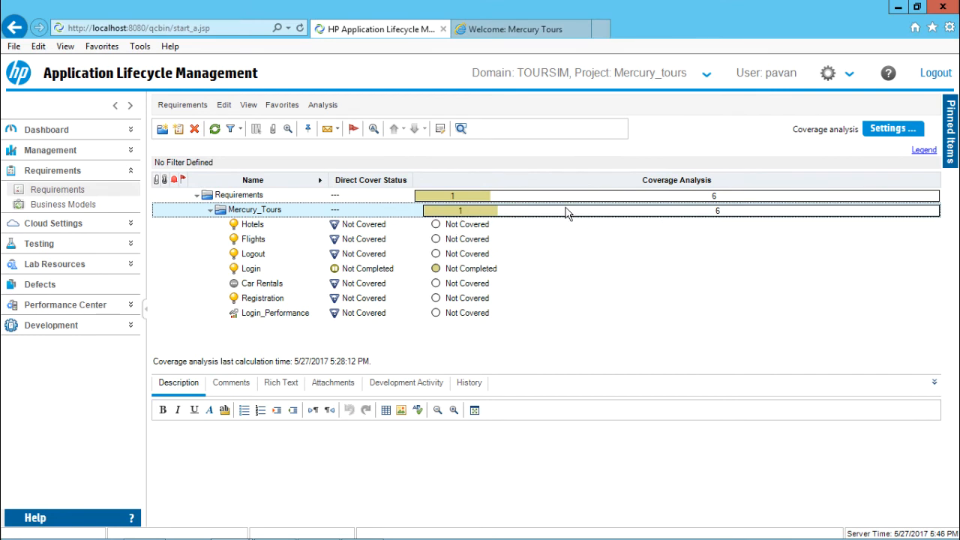
left_click(510, 212)
left_click_drag(482, 105, 691, 275)
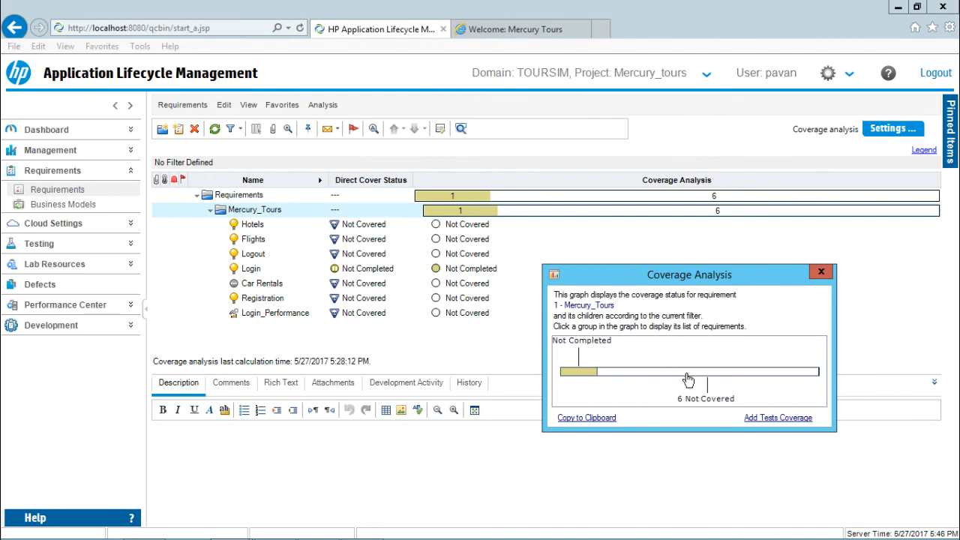
left_click(820, 272)
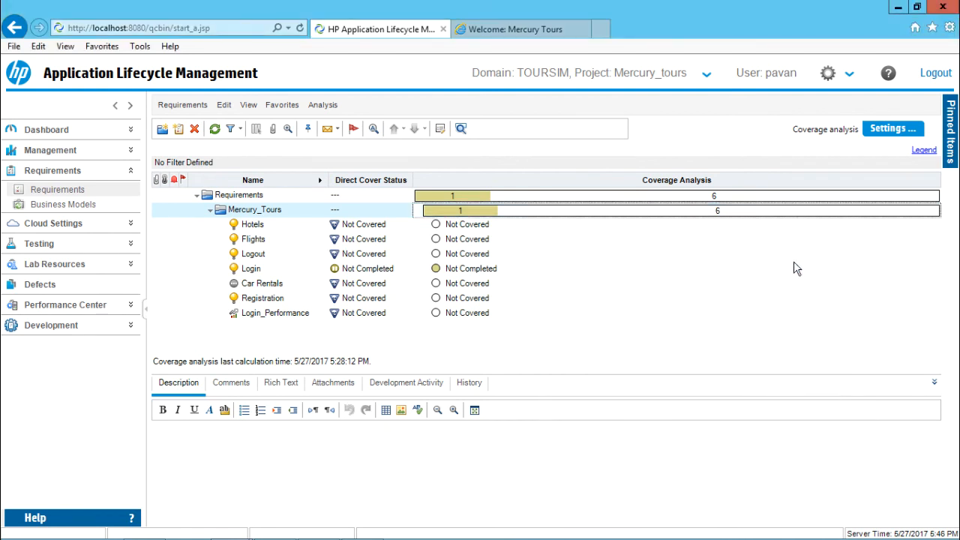
- Show the coverage status legend, and open and close the coverage analysis of the Hotels requirement
left_click(923, 153)
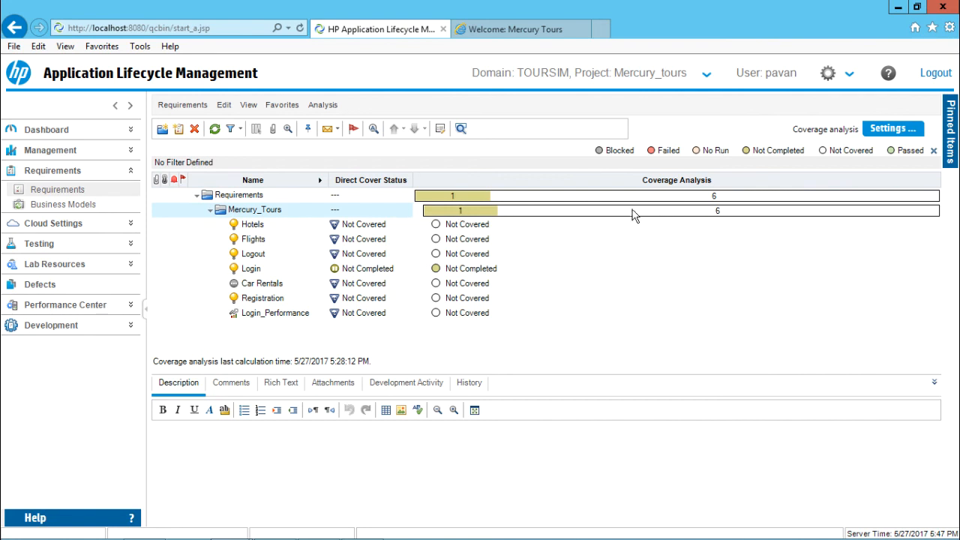
left_click(456, 225)
left_click(611, 100)
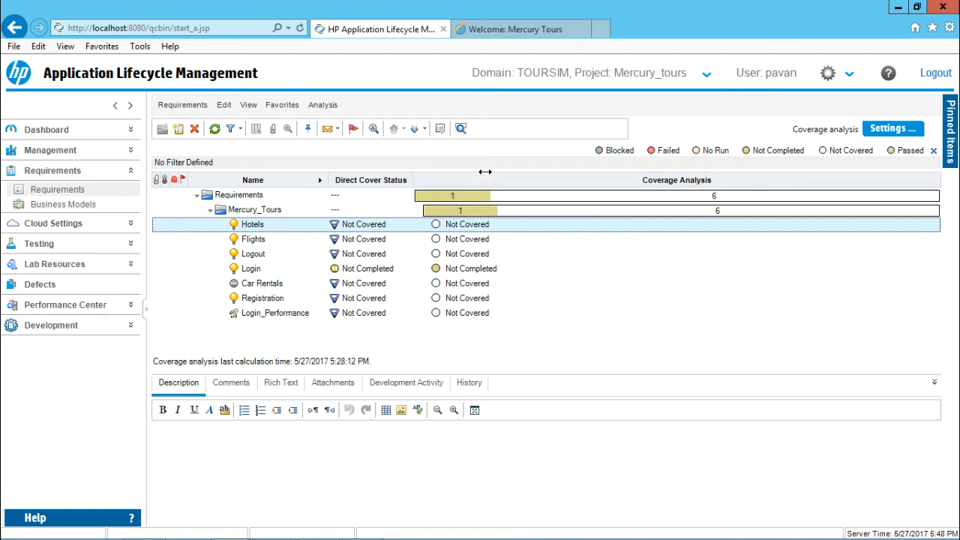
left_click(249, 105)
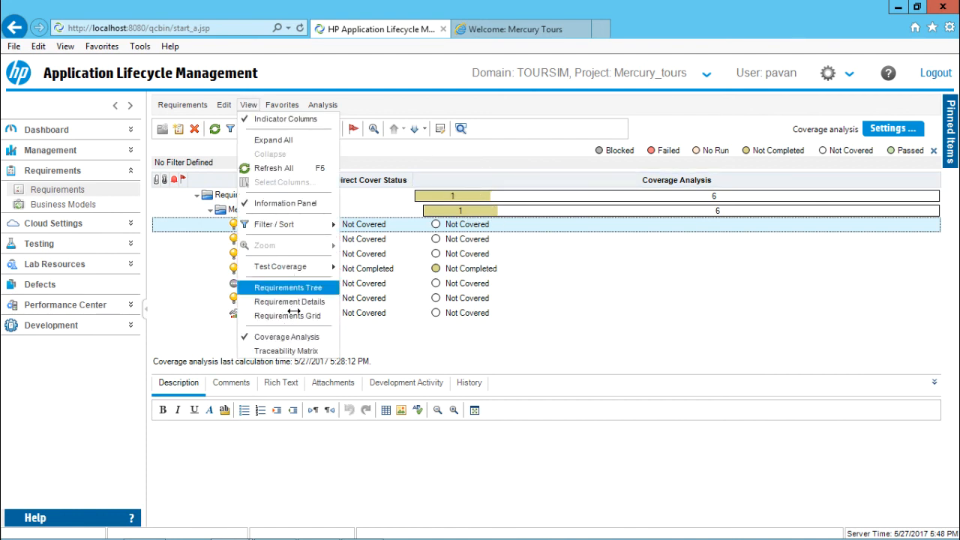
left_click(523, 148)
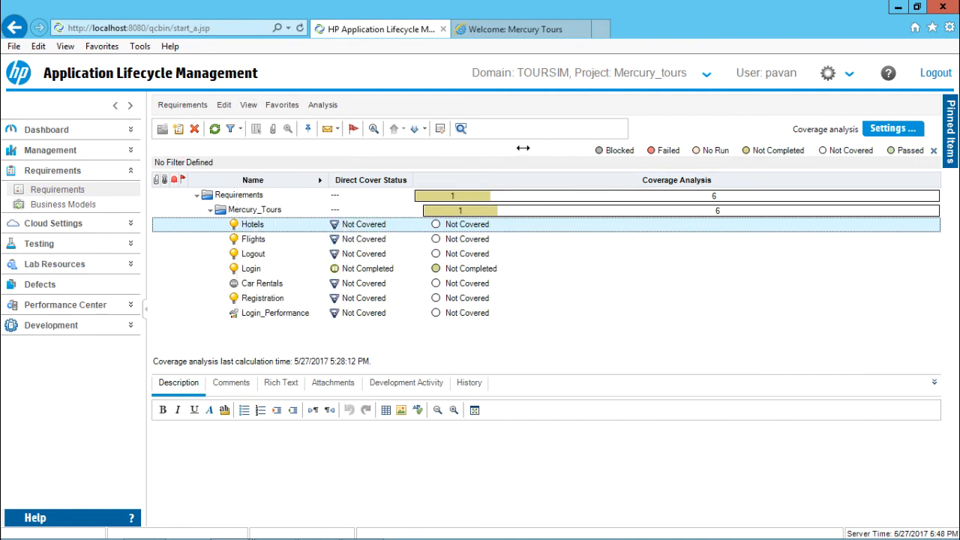